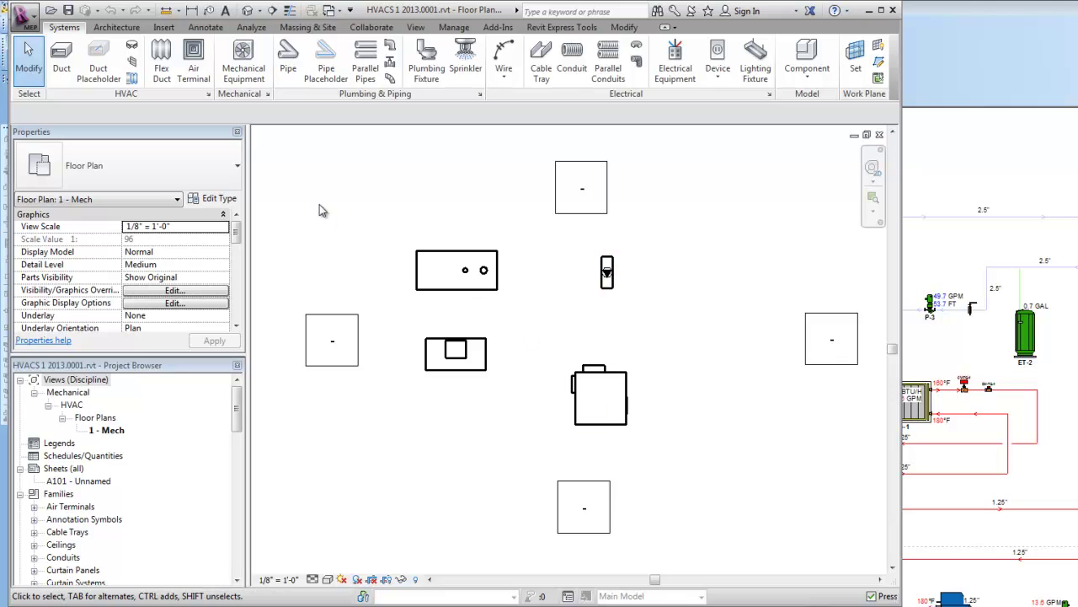
Step: Open Map Equipment and link air handler AH-1 to the vertical split system unit
{"action": "left_click", "coordinate": [497, 28]}
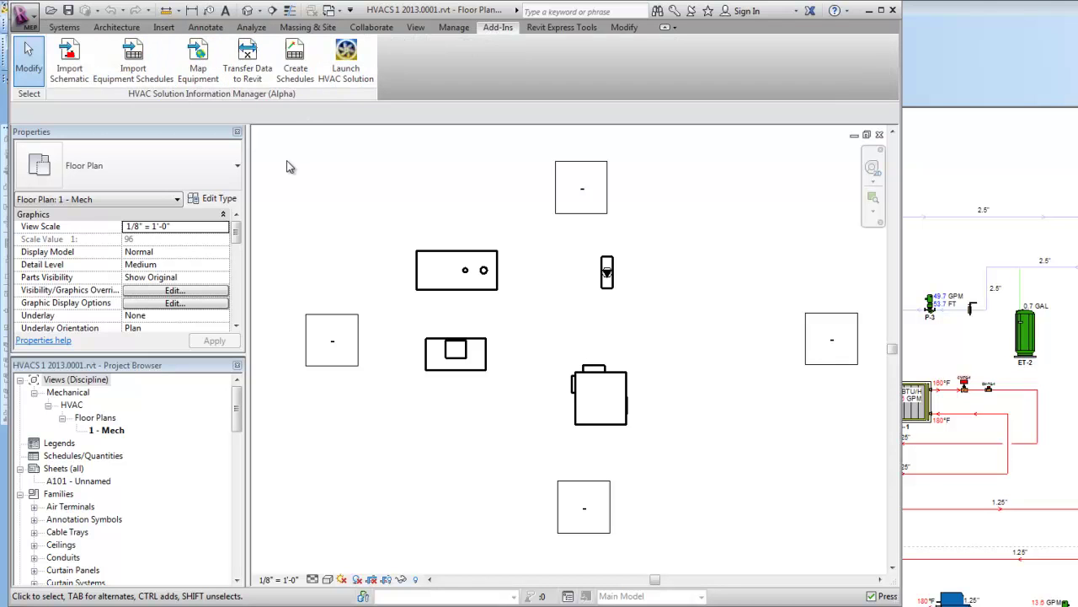
{"action": "left_click", "coordinate": [199, 63]}
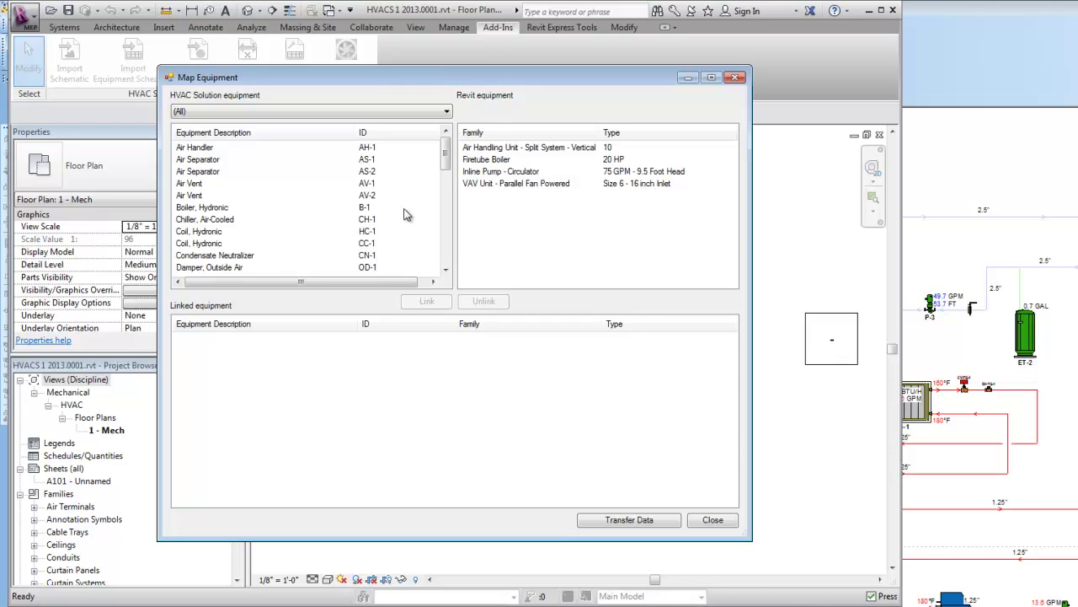
{"action": "left_click", "coordinate": [213, 149]}
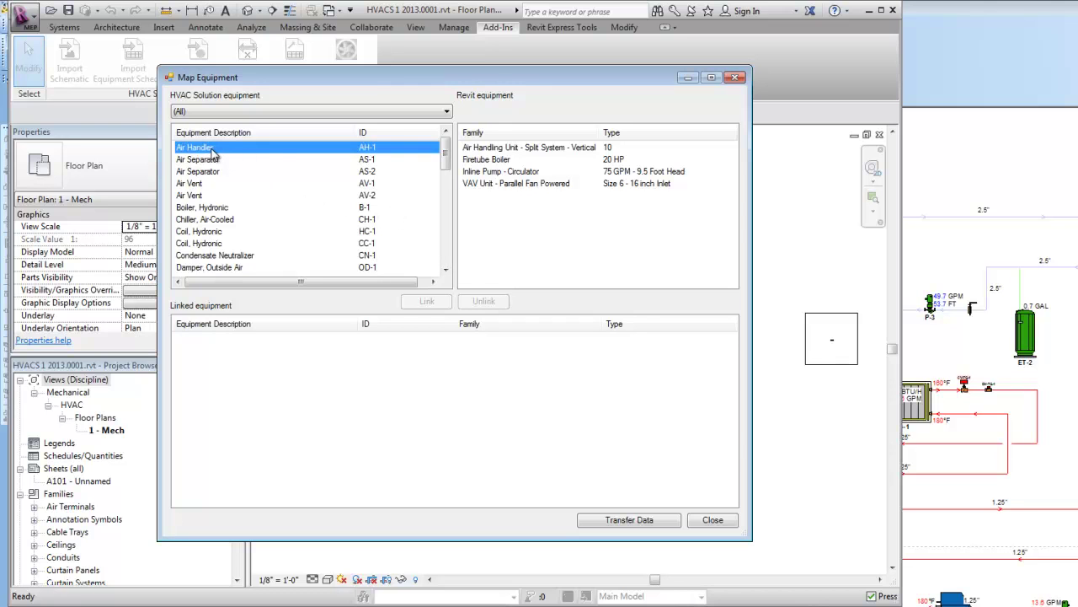
{"action": "double_click", "coordinate": [476, 152]}
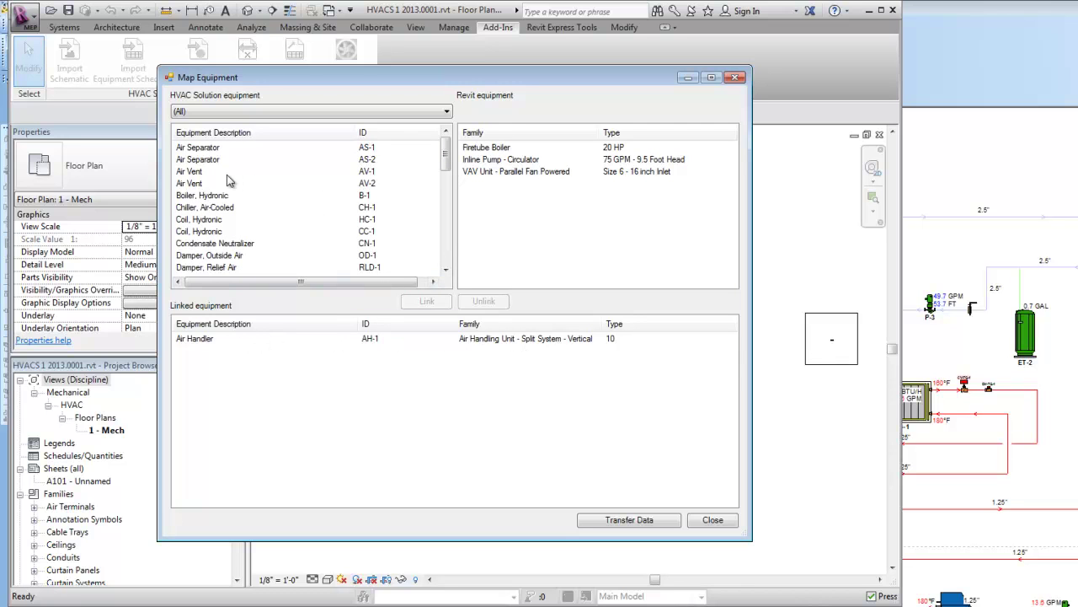
Step: Link B-1 to the Firetube Boiler and P-1 to the inline circulator pump, then transfer data
{"action": "left_click", "coordinate": [204, 197]}
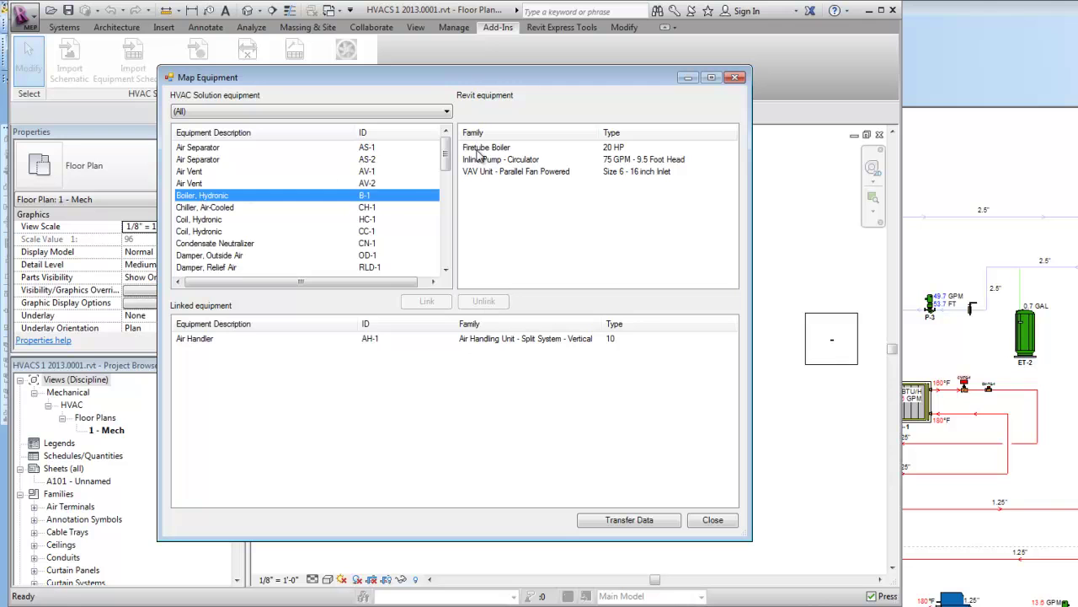
{"action": "left_click", "coordinate": [479, 148]}
{"action": "left_click", "coordinate": [427, 301]}
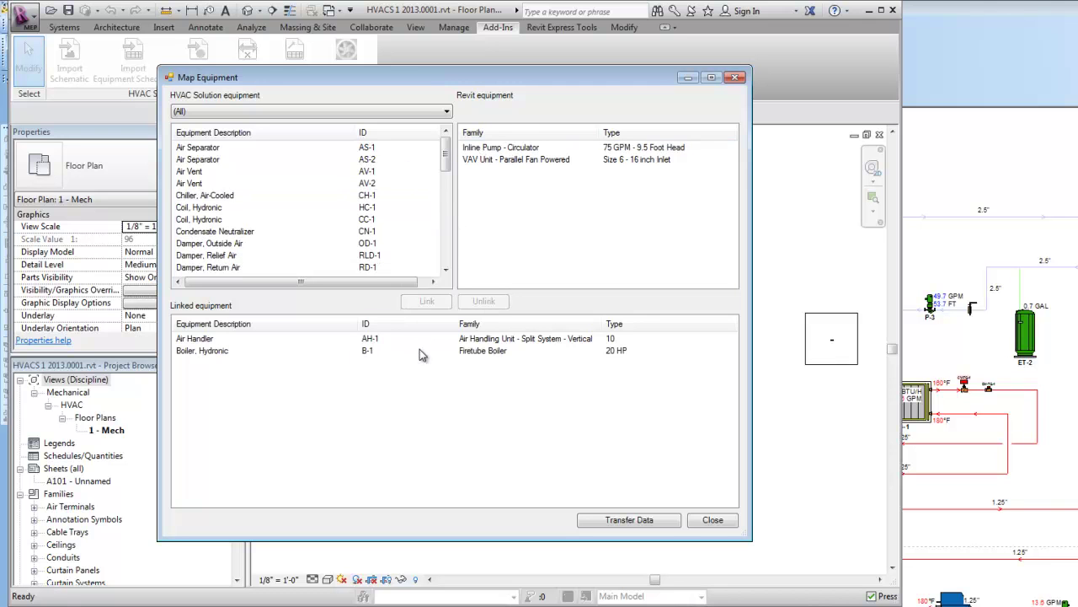
{"action": "left_click_drag", "start_coordinate": [447, 160], "coordinate": [447, 217]}
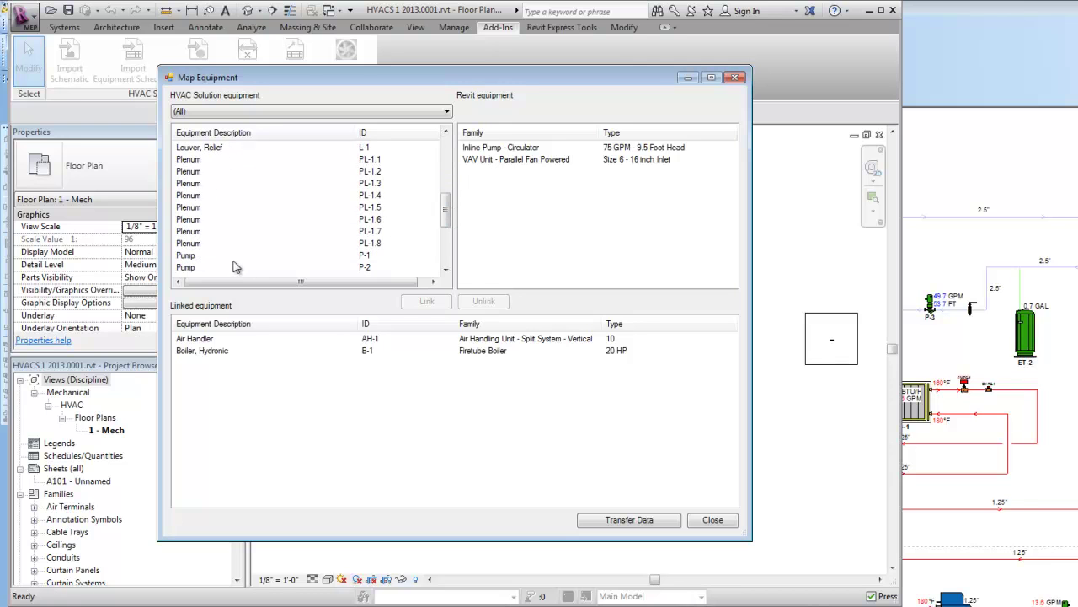
{"action": "left_click", "coordinate": [224, 258]}
{"action": "double_click", "coordinate": [482, 149]}
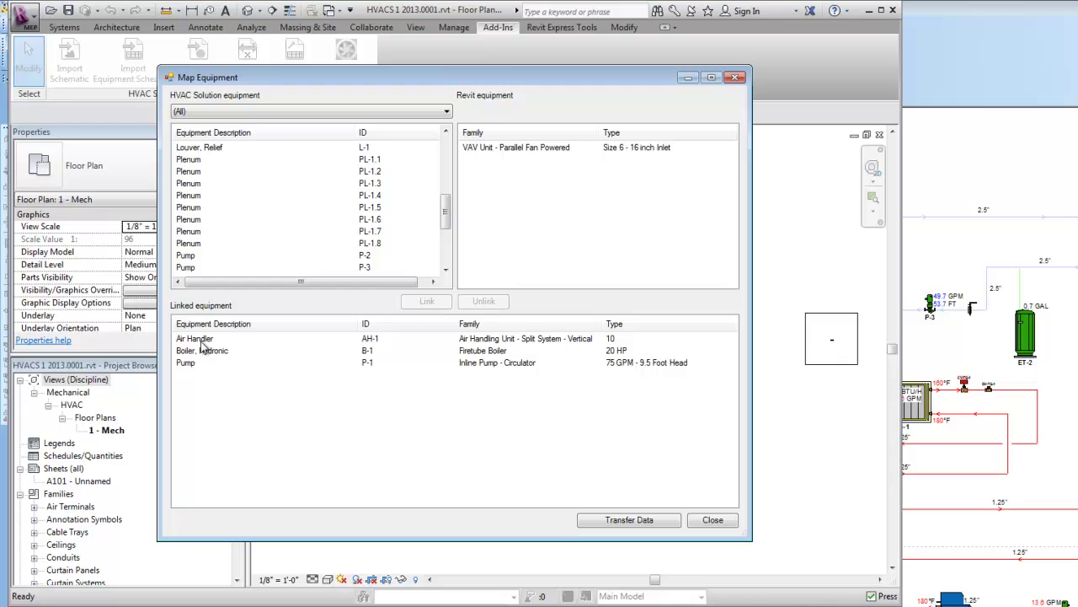
{"action": "left_click", "coordinate": [640, 519]}
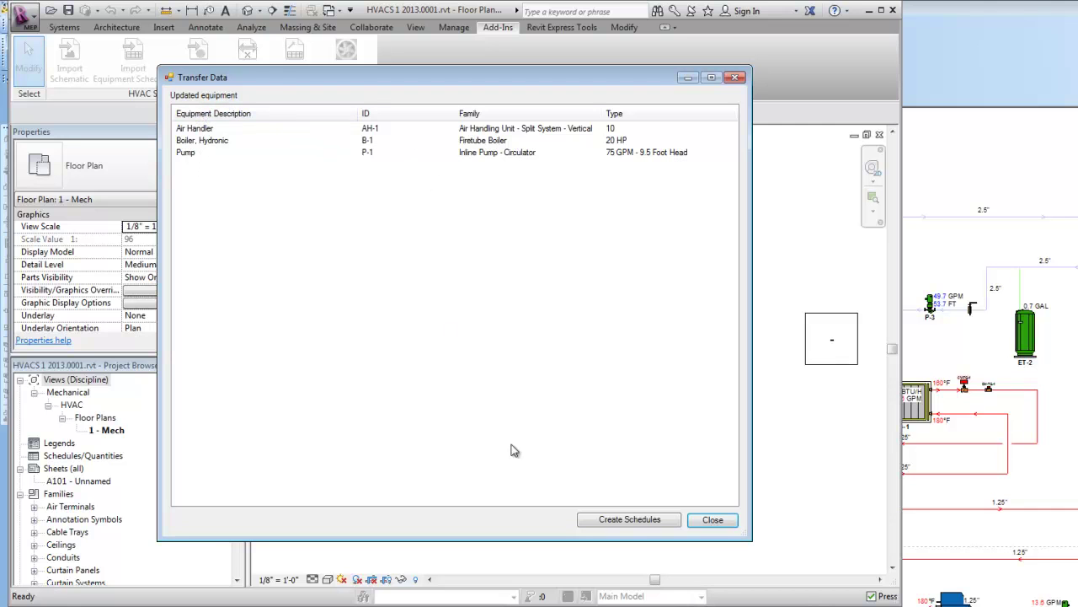
Step: Generate the Air Handler, Hydronic Boiler and Pump schedules and close the creation summary
{"action": "left_click", "coordinate": [624, 520]}
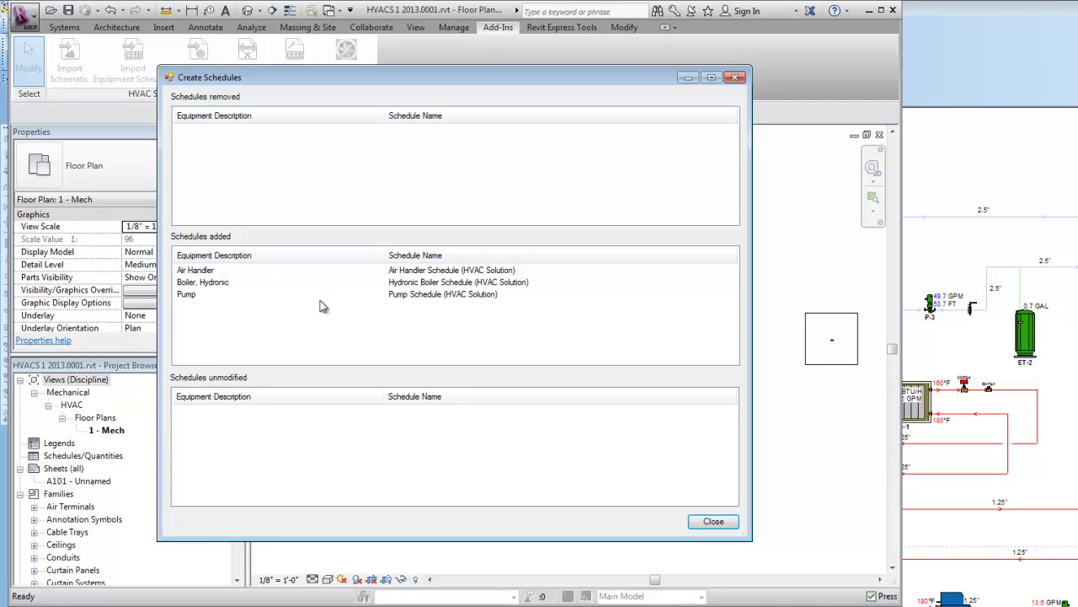
{"action": "left_click", "coordinate": [714, 520]}
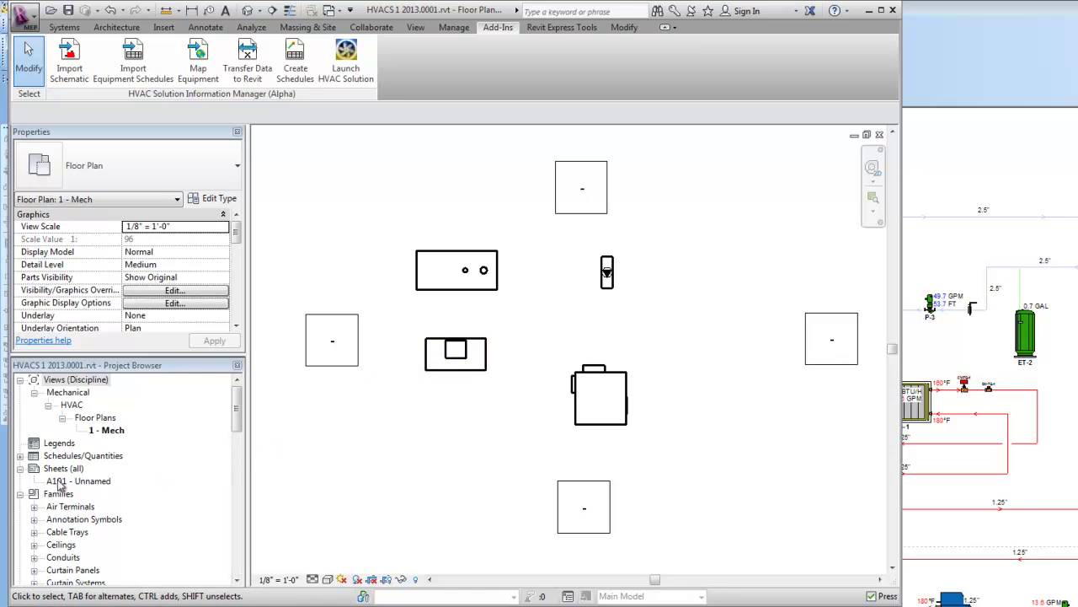
Step: Open sheet A101 and place the Air Handler Schedule near its top-left corner
{"action": "left_click", "coordinate": [20, 456]}
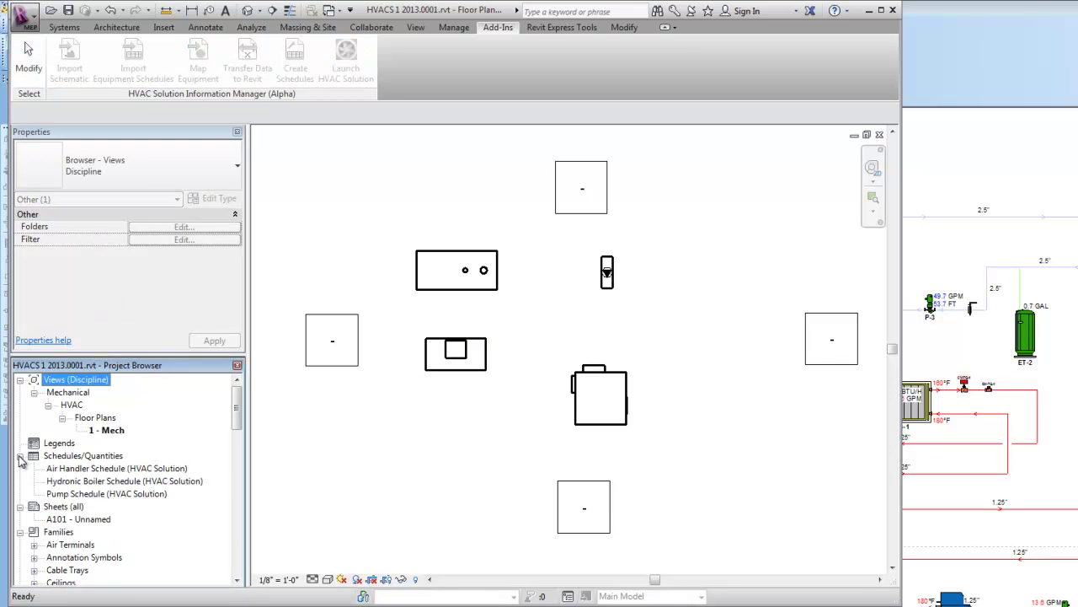
{"action": "double_click", "coordinate": [54, 519]}
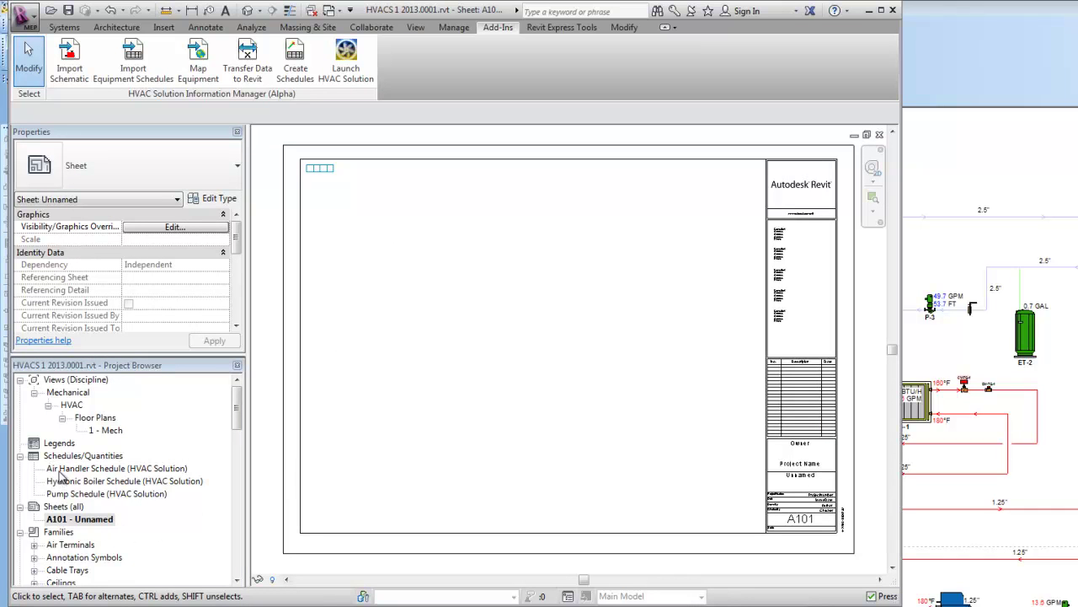
{"action": "left_click_drag", "start_coordinate": [59, 476], "coordinate": [389, 327]}
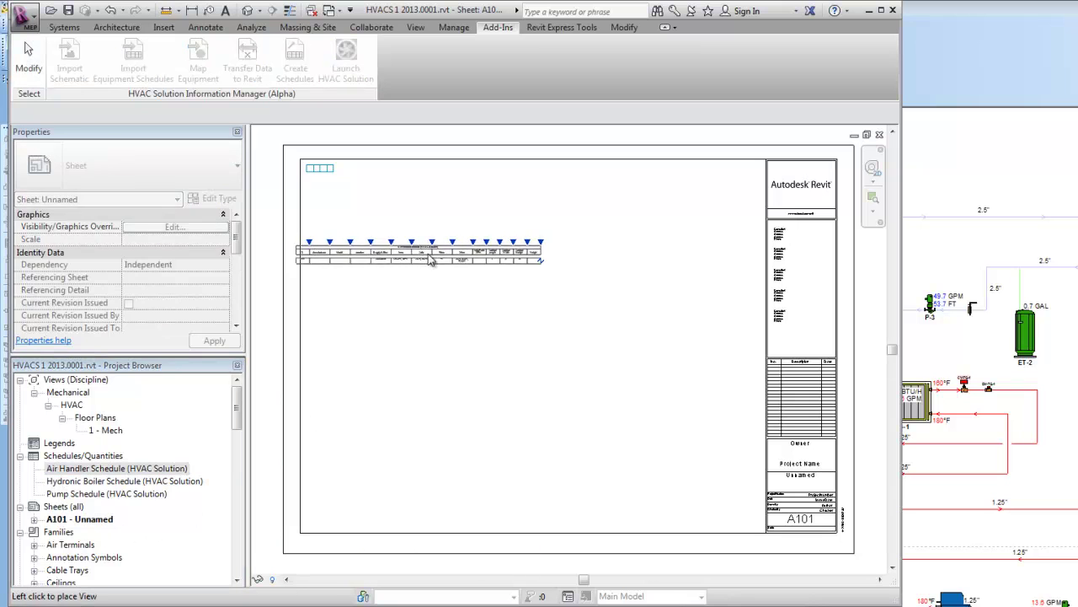
{"action": "left_click", "coordinate": [443, 239]}
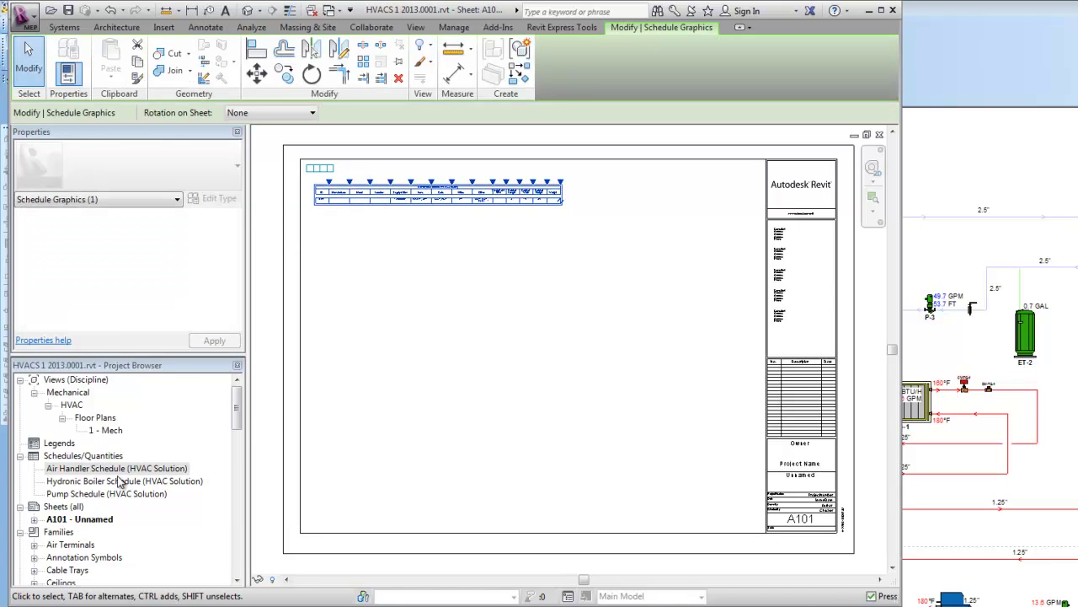
Step: Stack the Hydronic Boiler Schedule and then the Pump Schedule below it on A101
{"action": "left_click", "coordinate": [118, 480]}
{"action": "left_click_drag", "start_coordinate": [423, 292], "coordinate": [426, 286]}
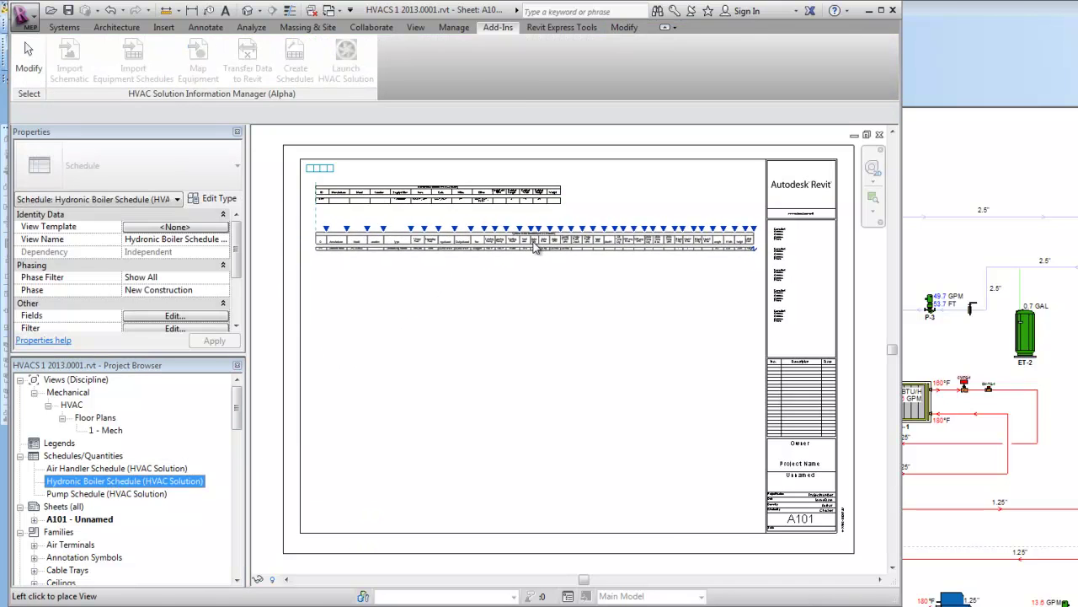
{"action": "left_click", "coordinate": [533, 244]}
{"action": "left_click", "coordinate": [126, 493]}
{"action": "left_click_drag", "start_coordinate": [350, 484], "coordinate": [468, 369]}
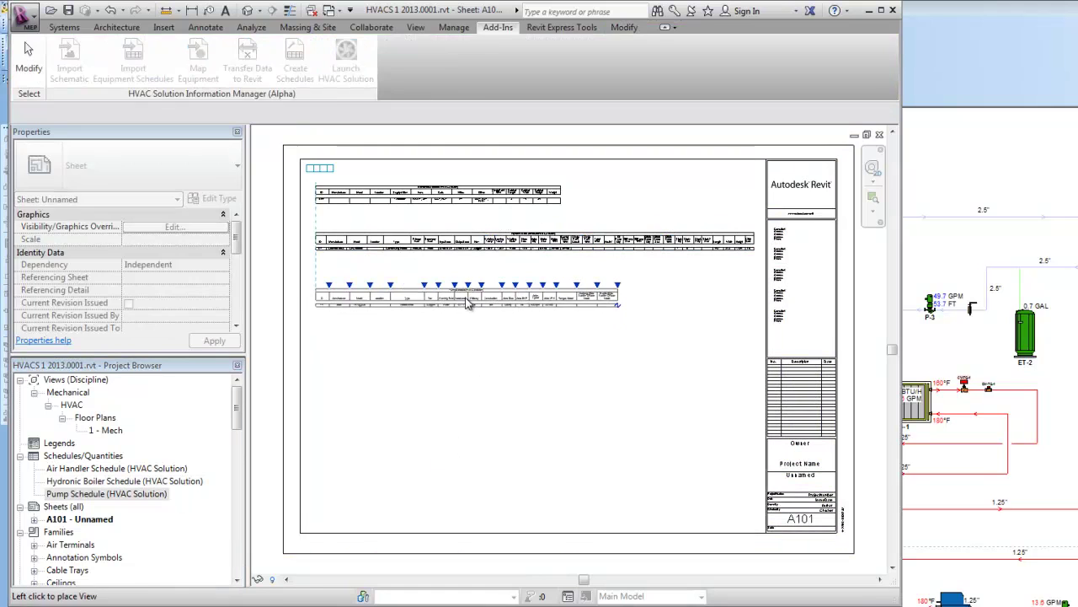
{"action": "left_click", "coordinate": [469, 302]}
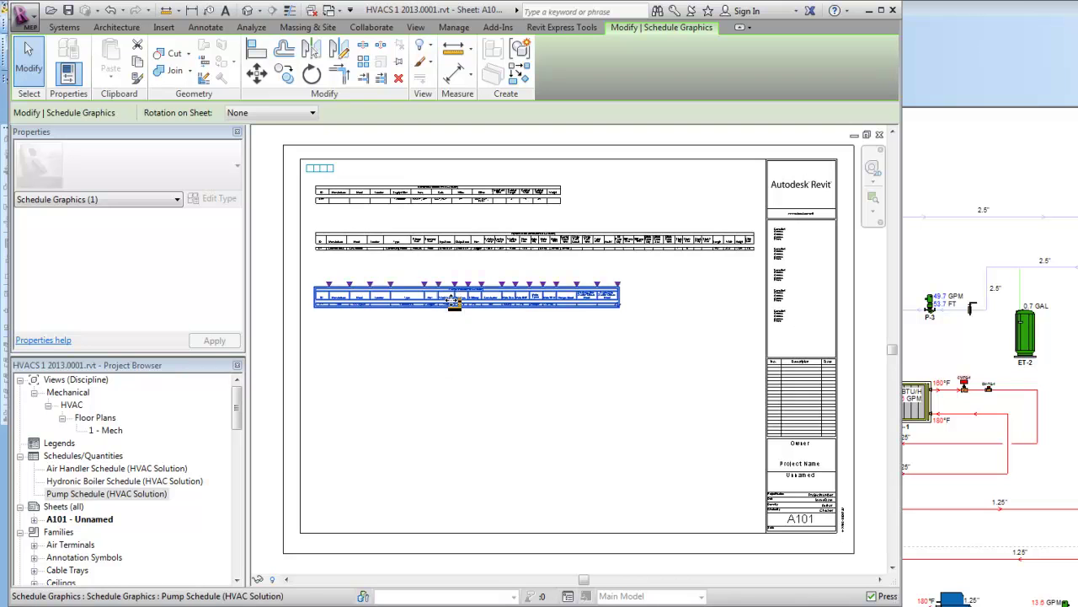
Step: Pan and zoom across sheet A101 to review all schedule columns, then deselect the Pump Schedule
{"action": "scroll", "coordinate": [485, 319], "scroll_direction": "up", "scroll_amount": 2}
{"action": "scroll", "coordinate": [484, 319], "scroll_direction": "up", "scroll_amount": 5}
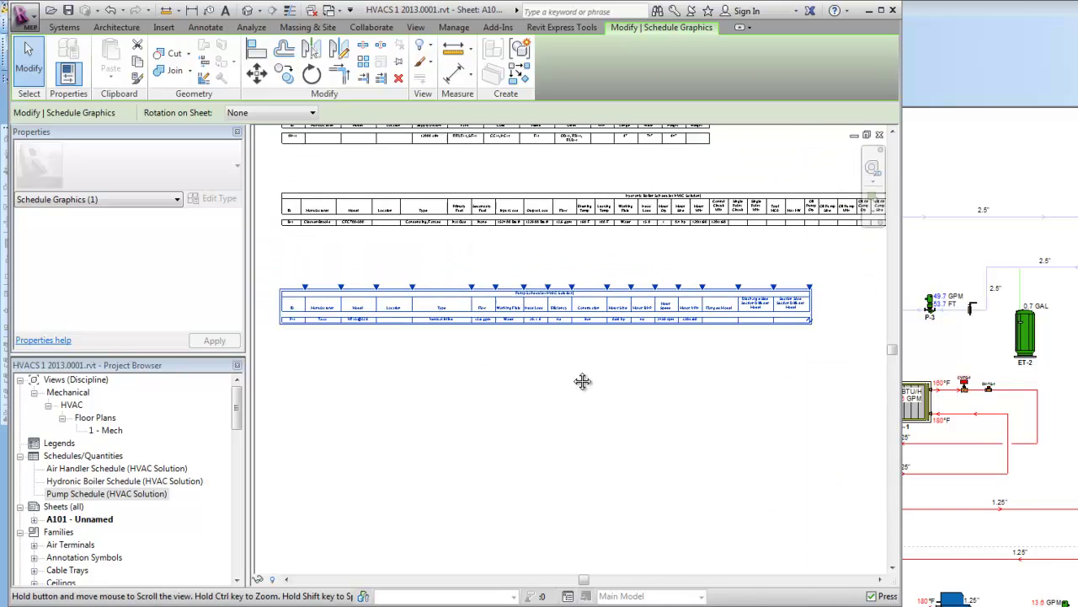
{"action": "scroll", "coordinate": [539, 413], "scroll_direction": "up", "scroll_amount": 5}
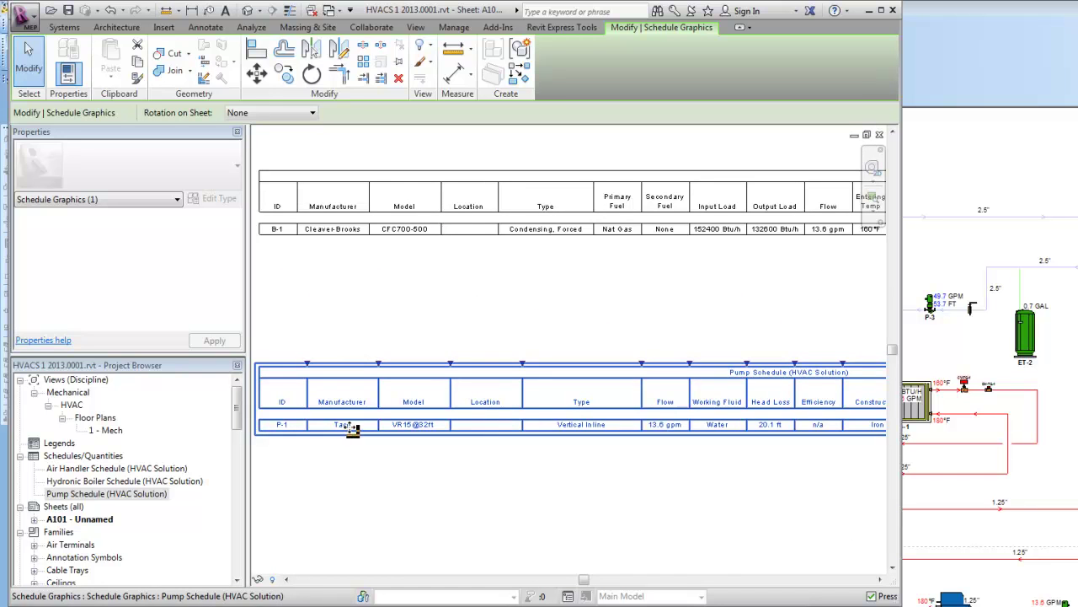
{"action": "middle_click_drag", "start_coordinate": [606, 489], "coordinate": [459, 492]}
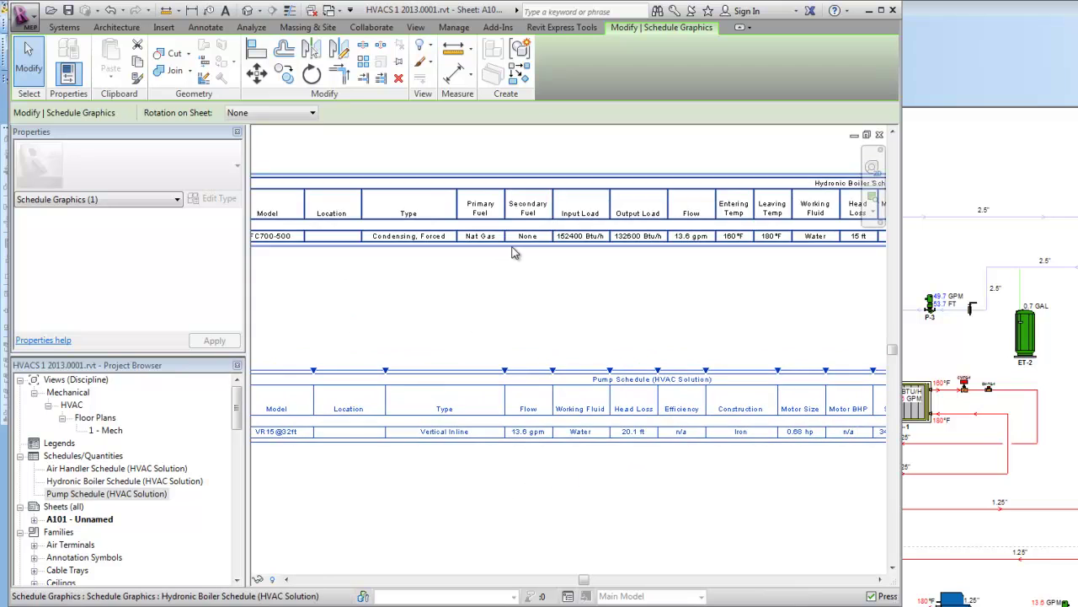
{"action": "middle_click_drag", "start_coordinate": [646, 301], "coordinate": [498, 313]}
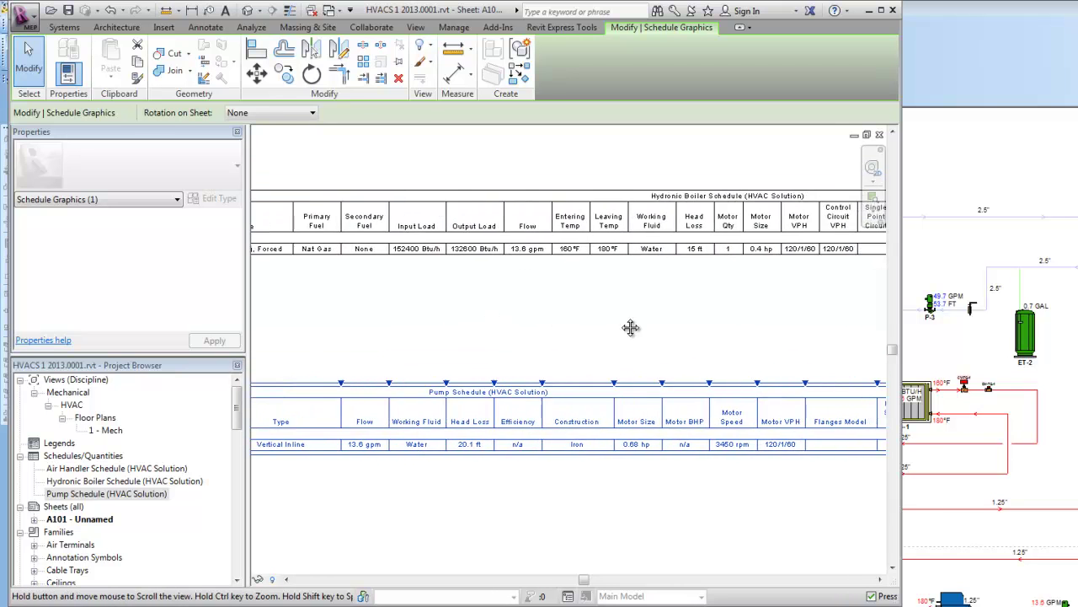
{"action": "middle_click_drag", "start_coordinate": [631, 328], "coordinate": [480, 313]}
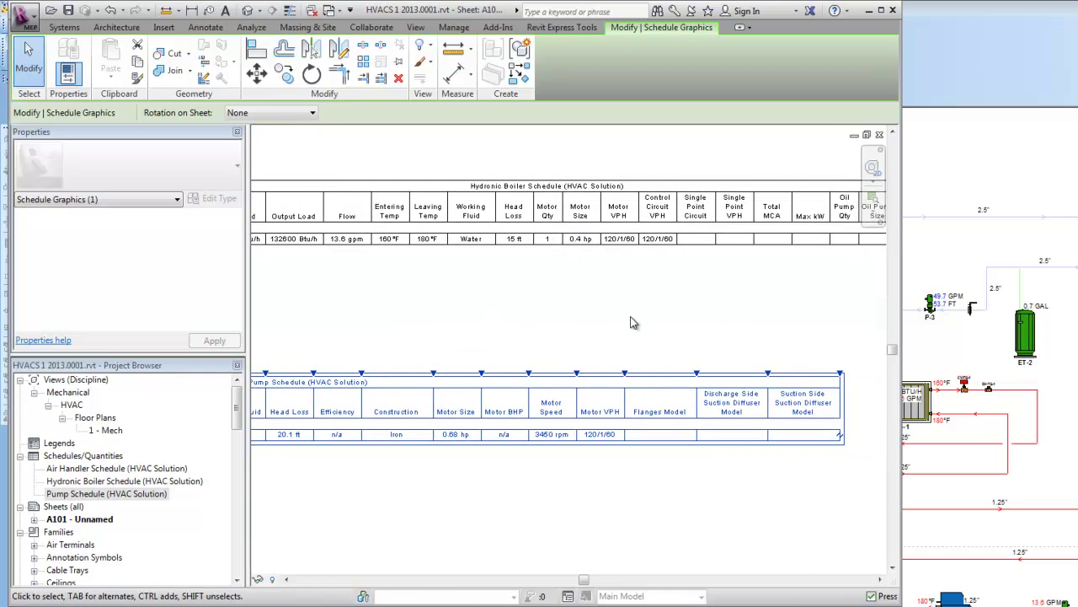
{"action": "scroll", "coordinate": [634, 323], "scroll_direction": "down", "scroll_amount": 4}
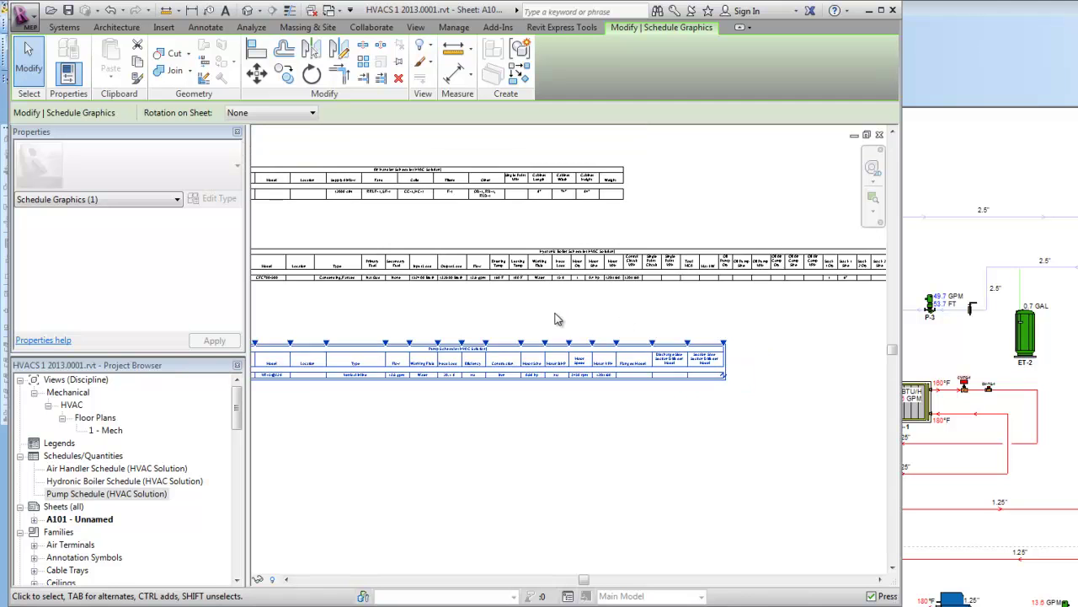
{"action": "middle_click_drag", "start_coordinate": [624, 320], "coordinate": [703, 380]}
{"action": "scroll", "coordinate": [622, 368], "scroll_direction": "up", "scroll_amount": 1}
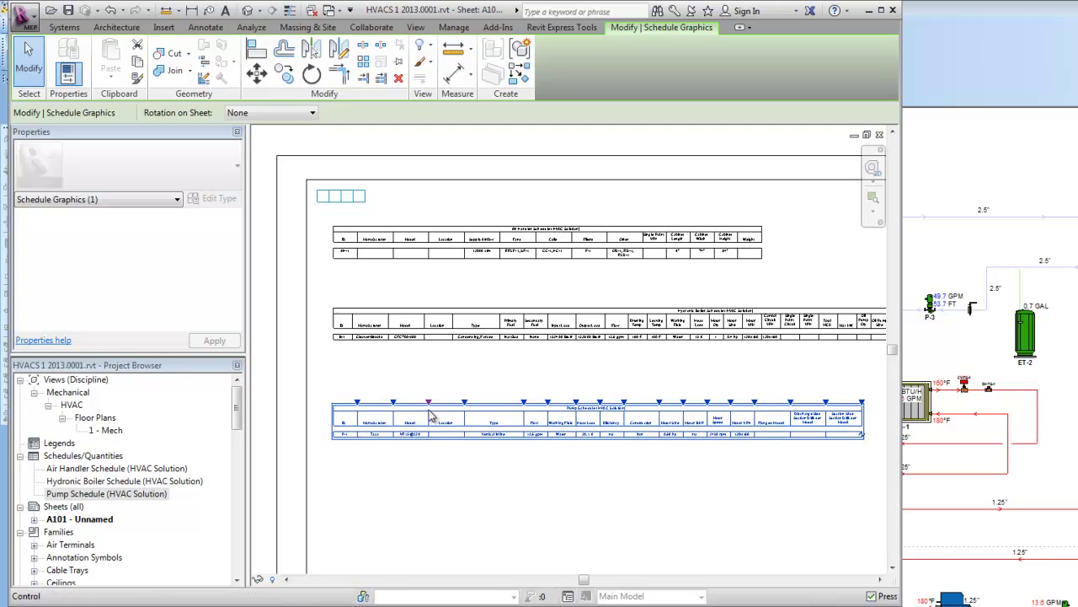
{"action": "left_click", "coordinate": [106, 493]}
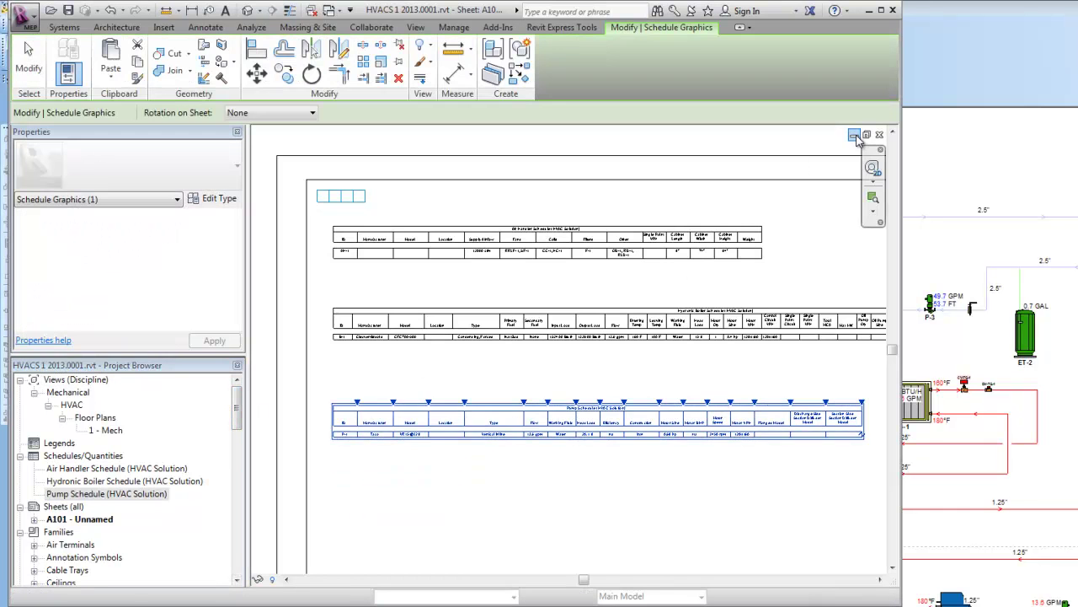
Step: Bring up the 1 - Mech floor plan and review the inline pump's HVAC Solution properties
{"action": "left_click", "coordinate": [855, 136]}
{"action": "left_click", "coordinate": [235, 412]}
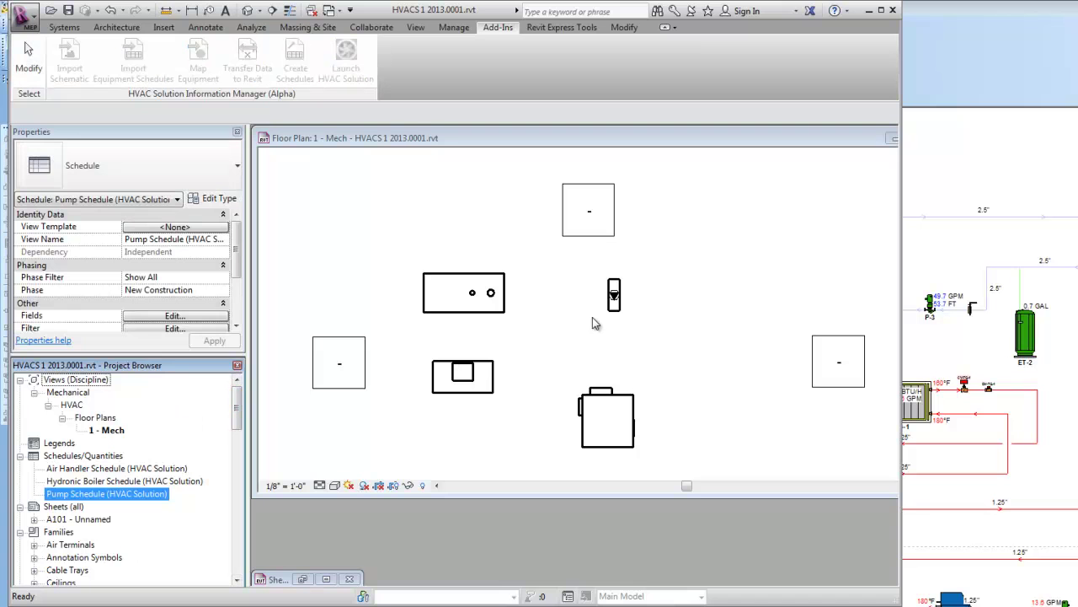
{"action": "left_click", "coordinate": [614, 297]}
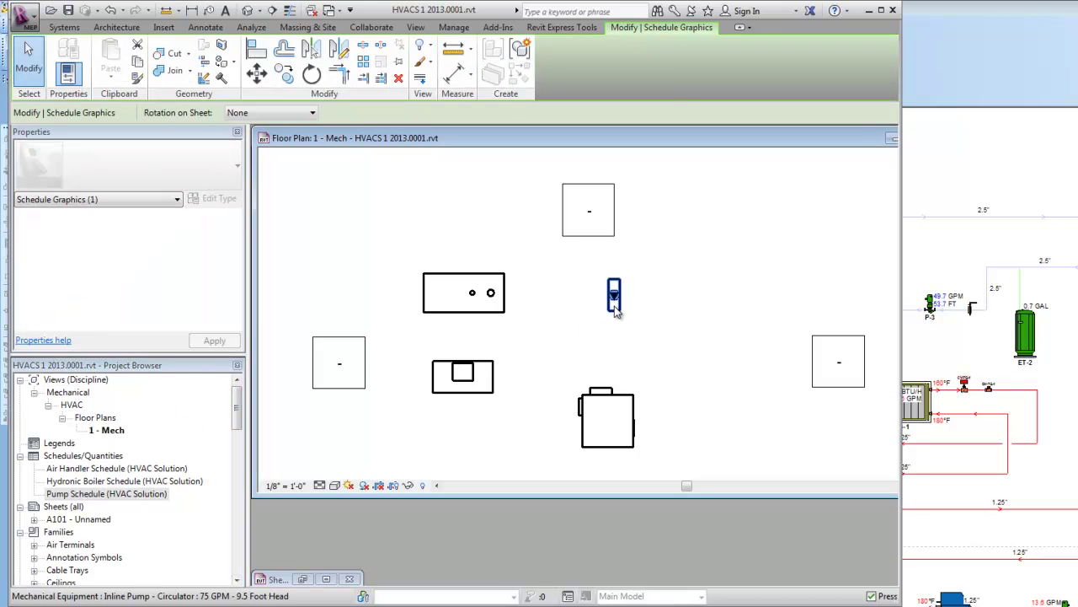
{"action": "left_click", "coordinate": [615, 308]}
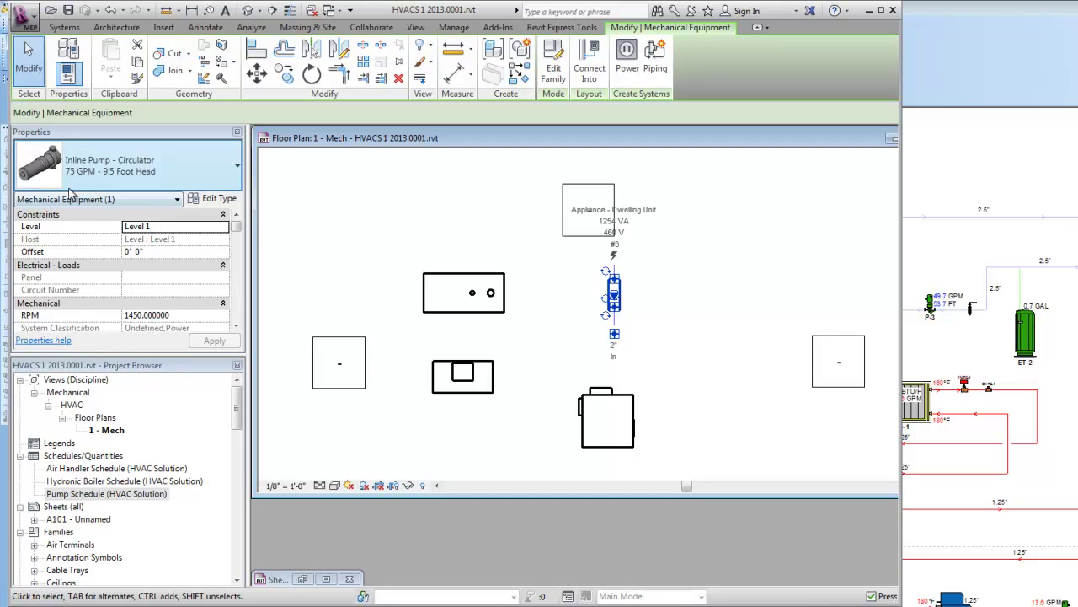
{"action": "left_click_drag", "start_coordinate": [236, 226], "coordinate": [237, 253]}
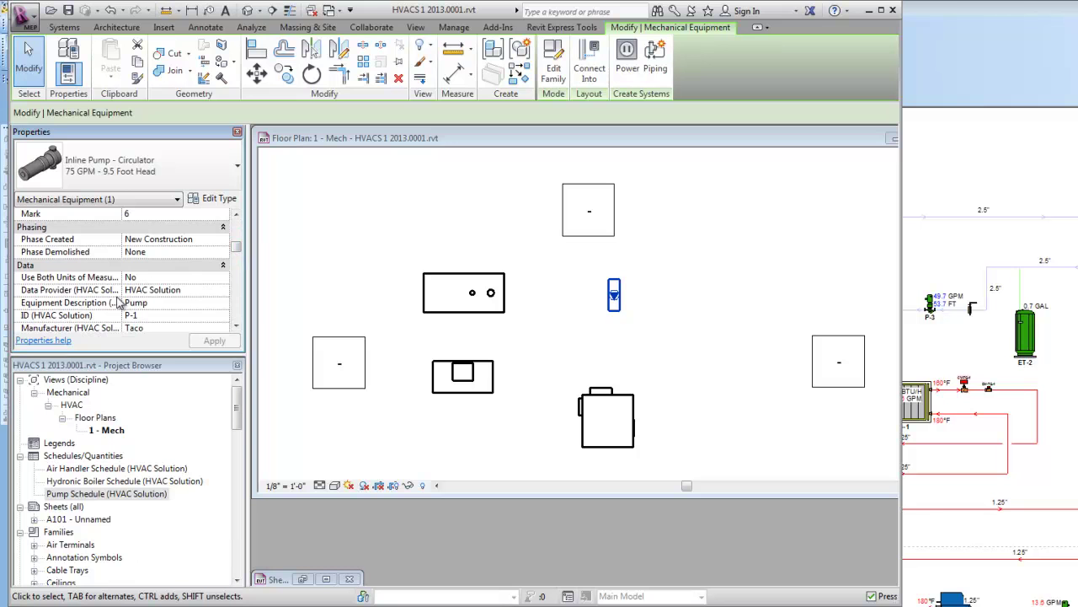
{"action": "left_click_drag", "start_coordinate": [237, 253], "coordinate": [234, 279]}
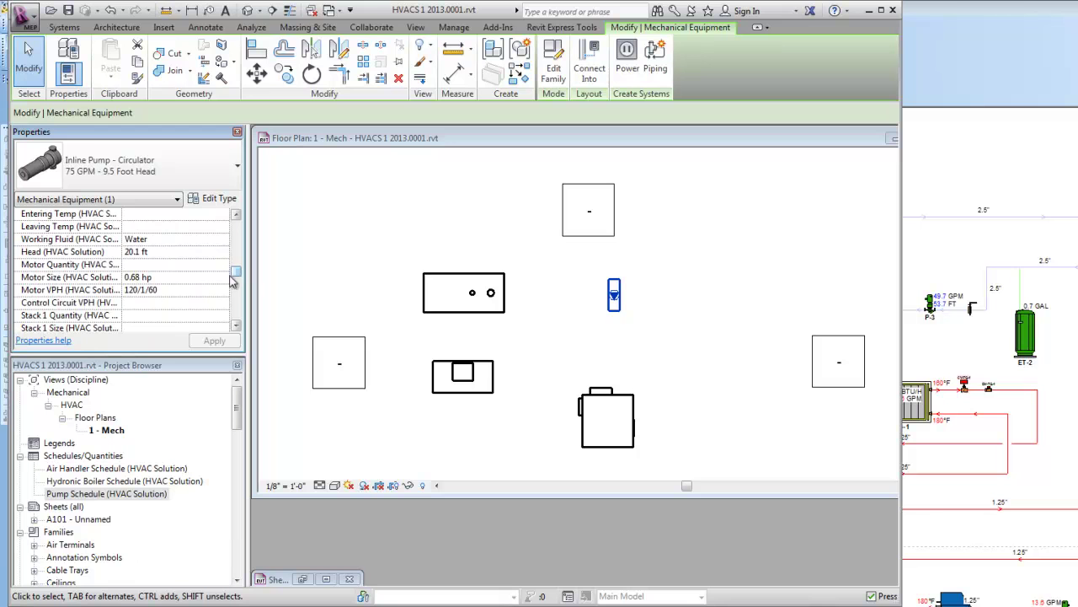
{"action": "left_click", "coordinate": [130, 281]}
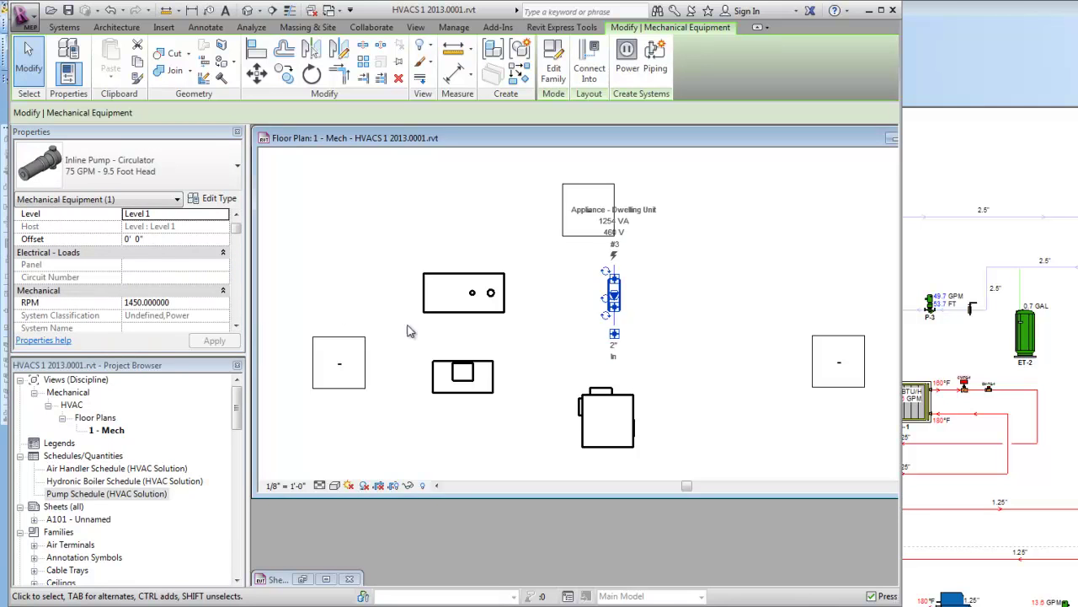
{"action": "key", "text": "Escape"}
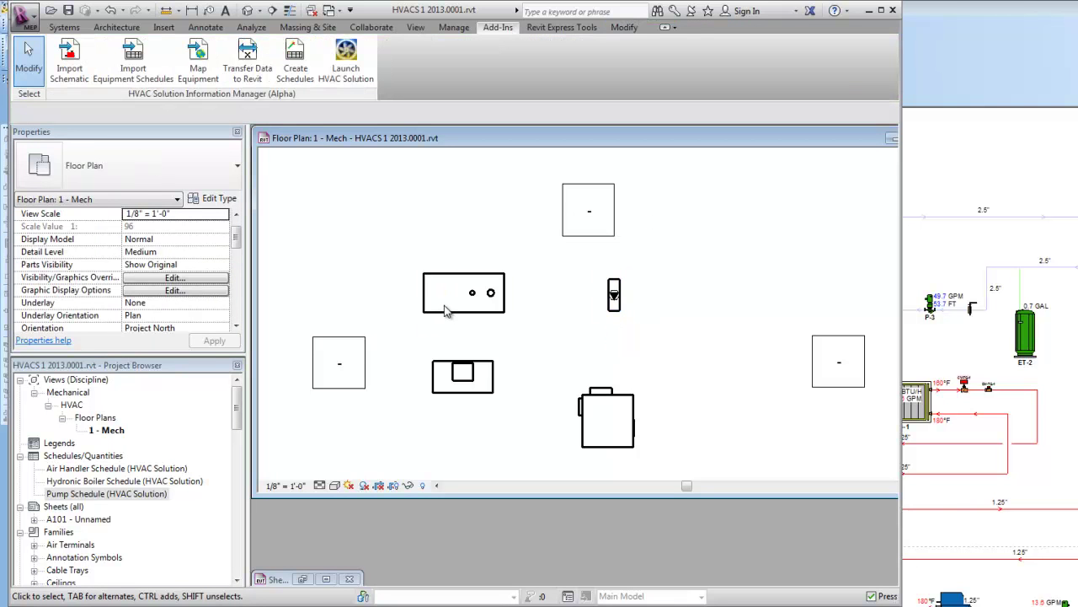
Step: Review the firetube boiler's transferred properties, then deselect it
{"action": "left_click", "coordinate": [500, 312]}
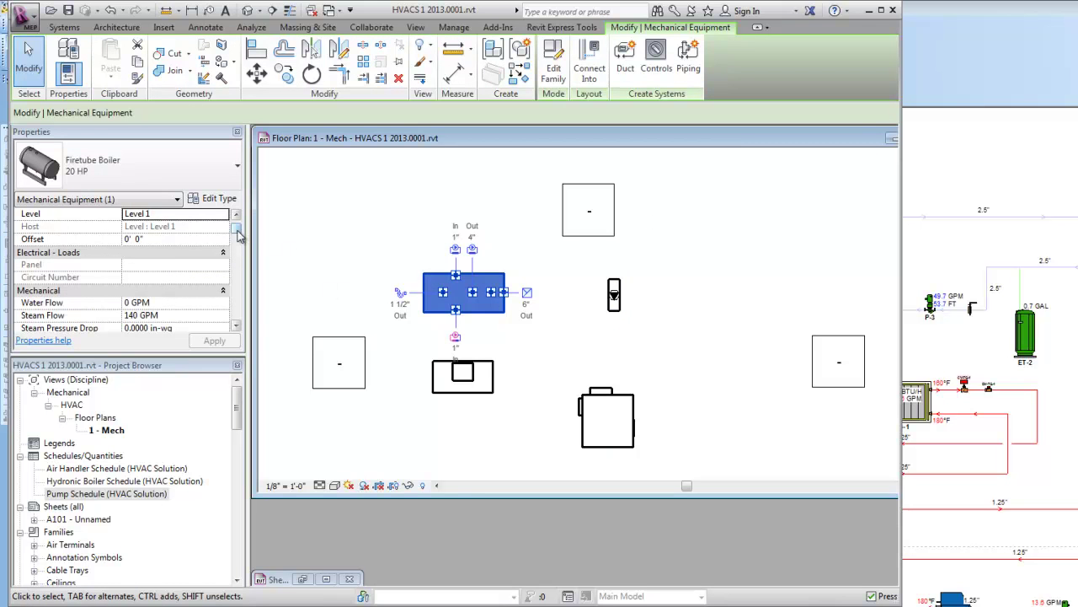
{"action": "left_click_drag", "start_coordinate": [238, 231], "coordinate": [235, 266]}
{"action": "key", "text": "Escape"}
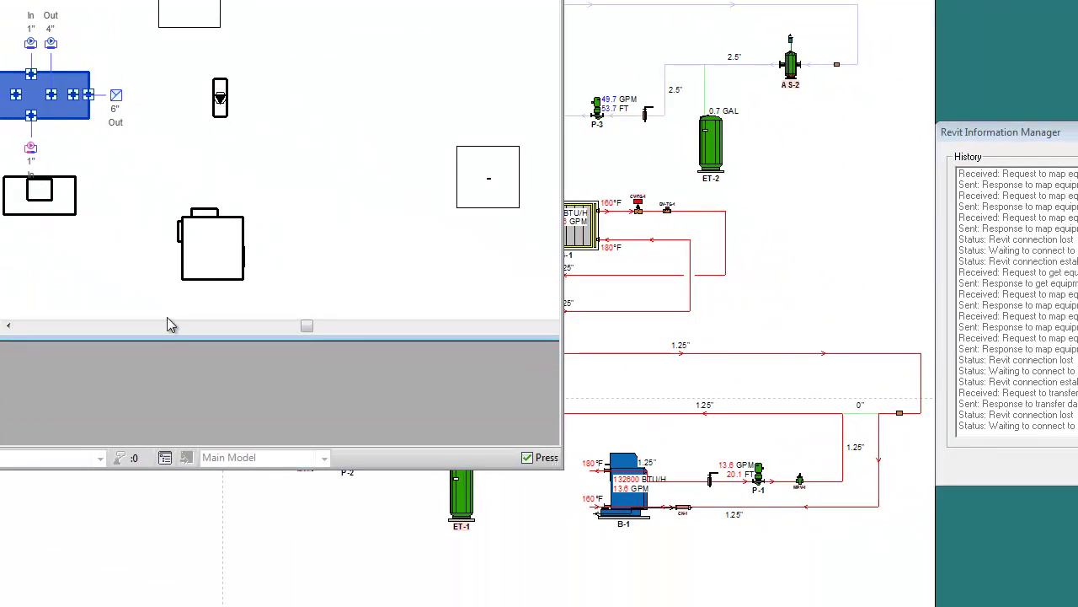
{"action": "left_click", "coordinate": [253, 581]}
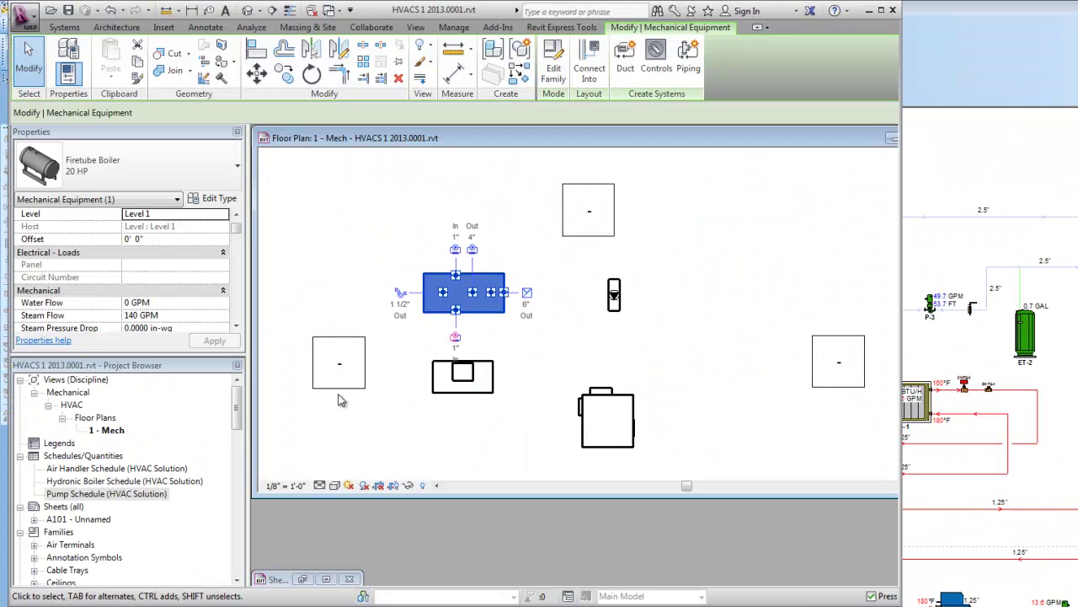
Step: Import the HVAC Solution equipment schedules and schematic, and expand Drafting Views to show them
{"action": "left_click", "coordinate": [497, 30]}
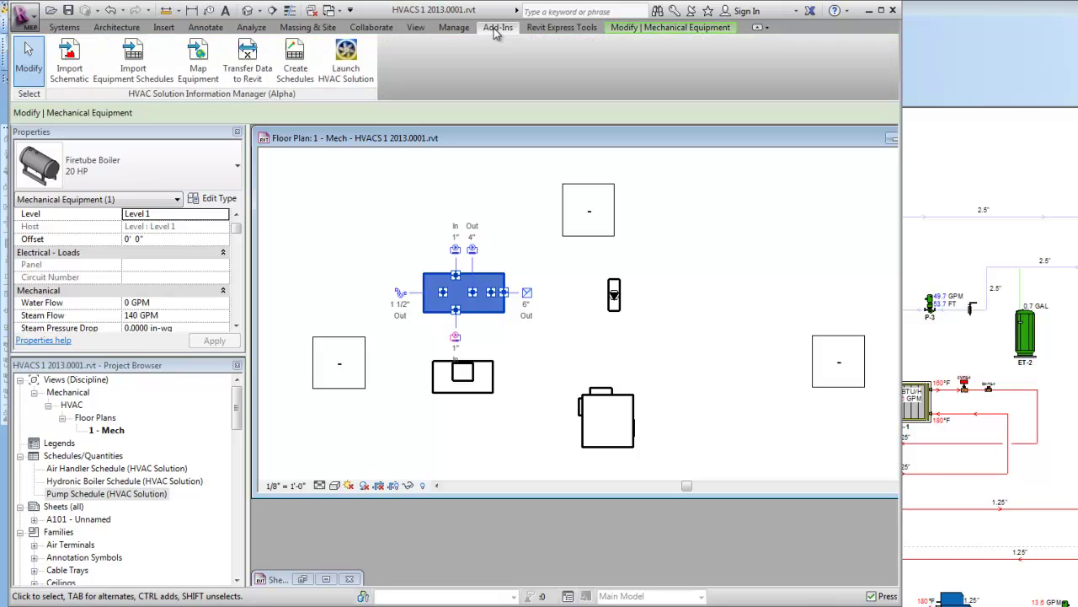
{"action": "left_click", "coordinate": [132, 72]}
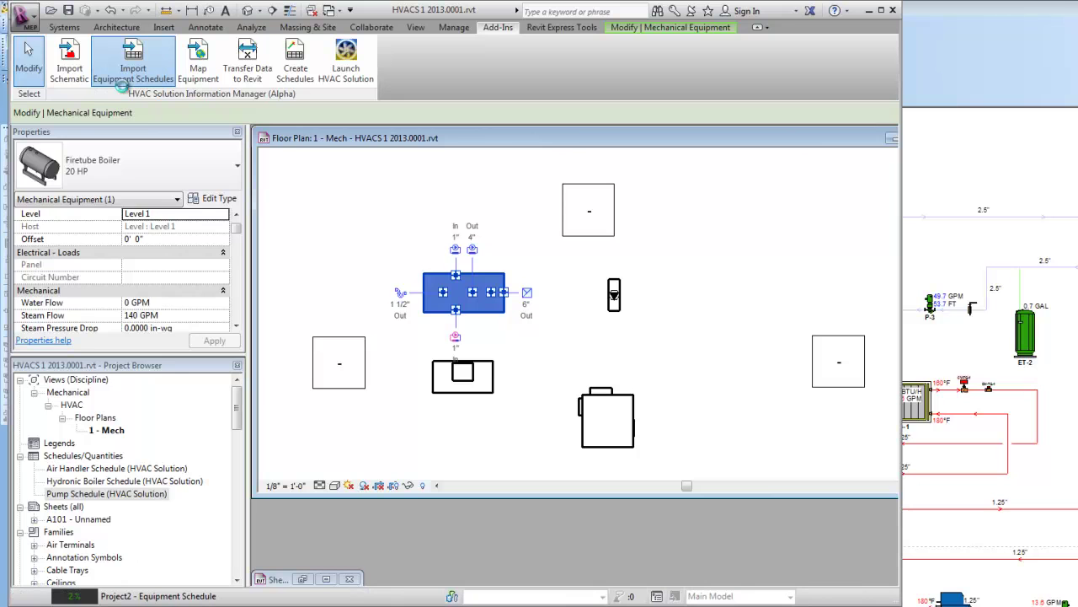
{"action": "left_click", "coordinate": [72, 73]}
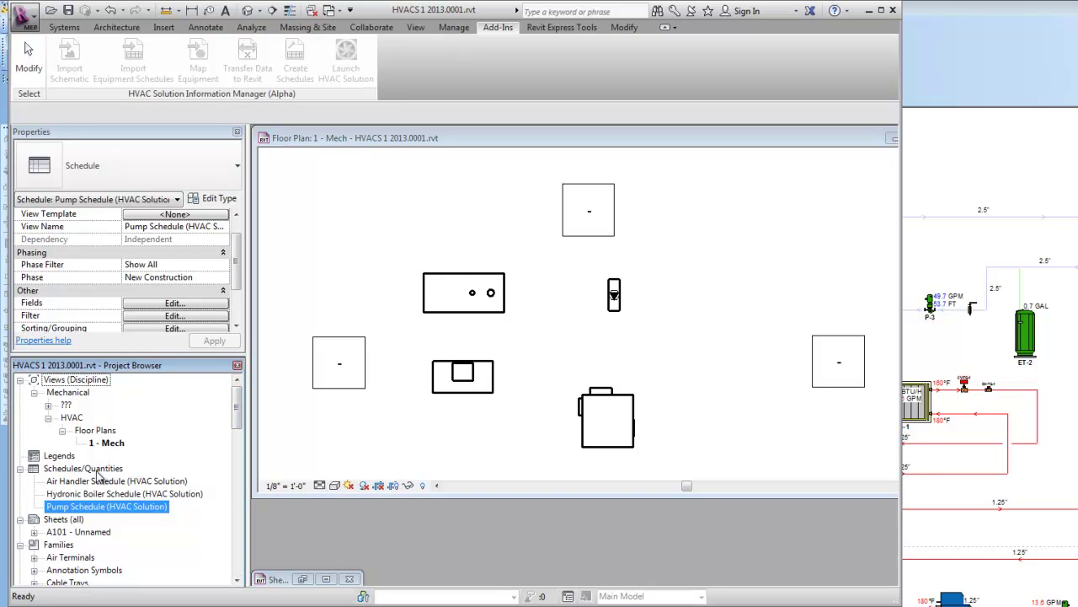
{"action": "left_click", "coordinate": [48, 405]}
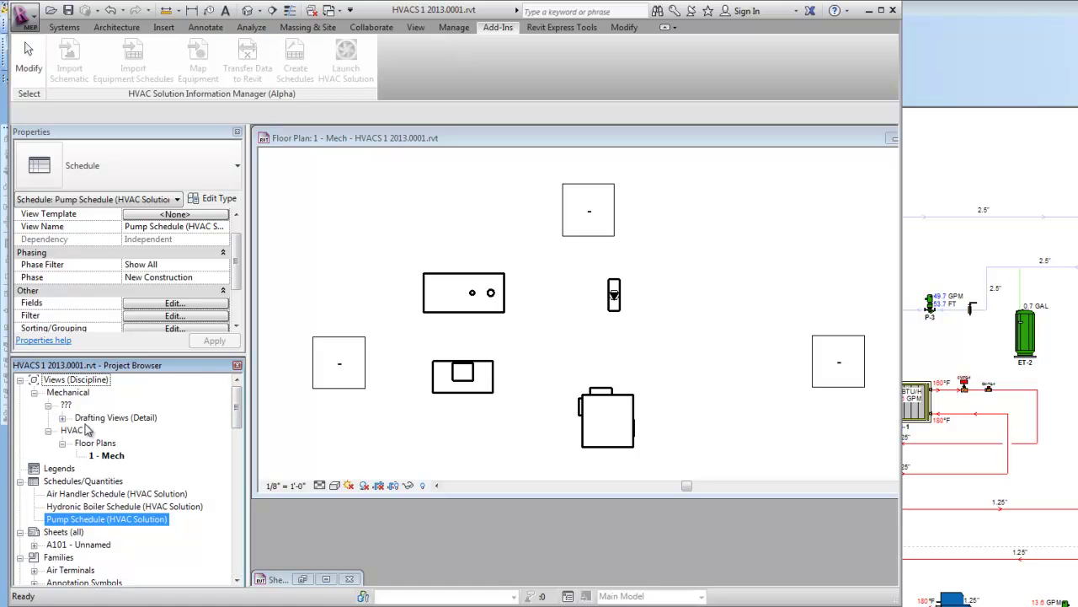
{"action": "left_click", "coordinate": [62, 418]}
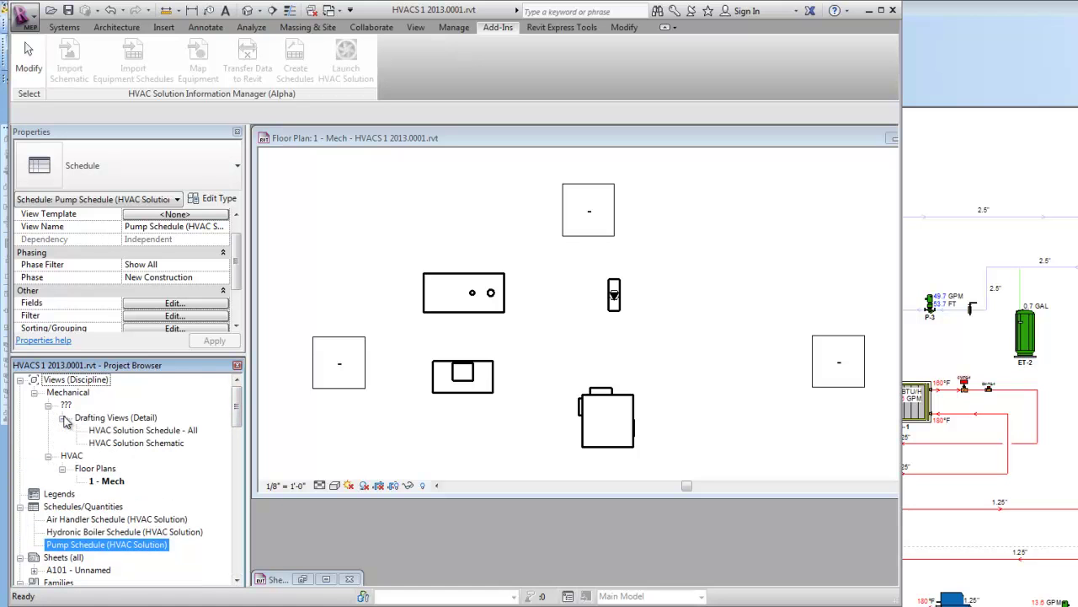
Step: Open and zoom into the HVAC Solution Schematic and HVAC Solution Schedule - All drafting views
{"action": "double_click", "coordinate": [126, 445]}
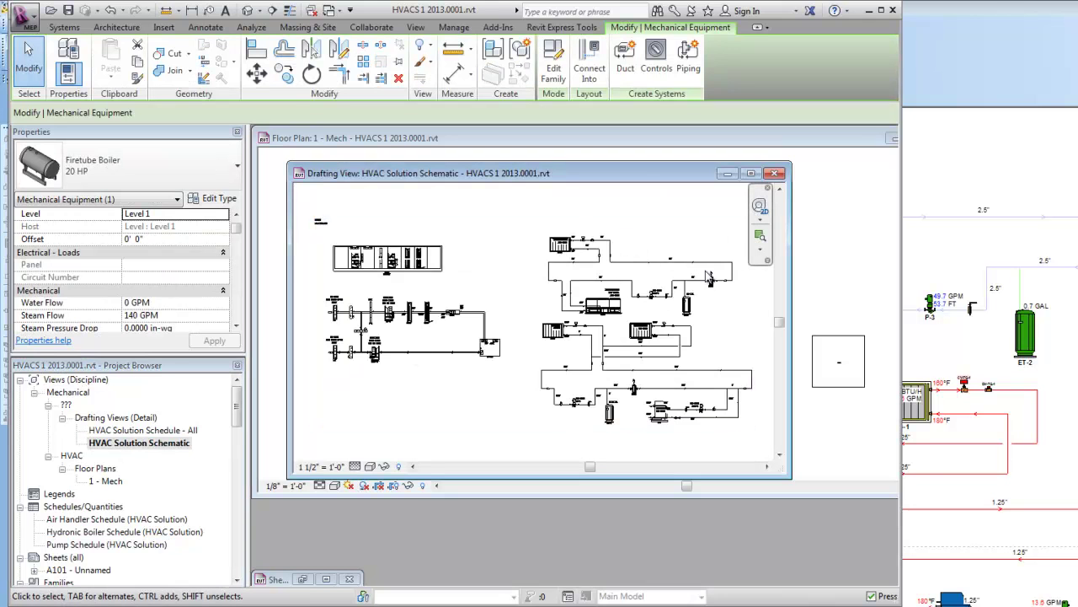
{"action": "scroll", "coordinate": [709, 278], "scroll_direction": "up", "scroll_amount": 1}
{"action": "double_click", "coordinate": [177, 433]}
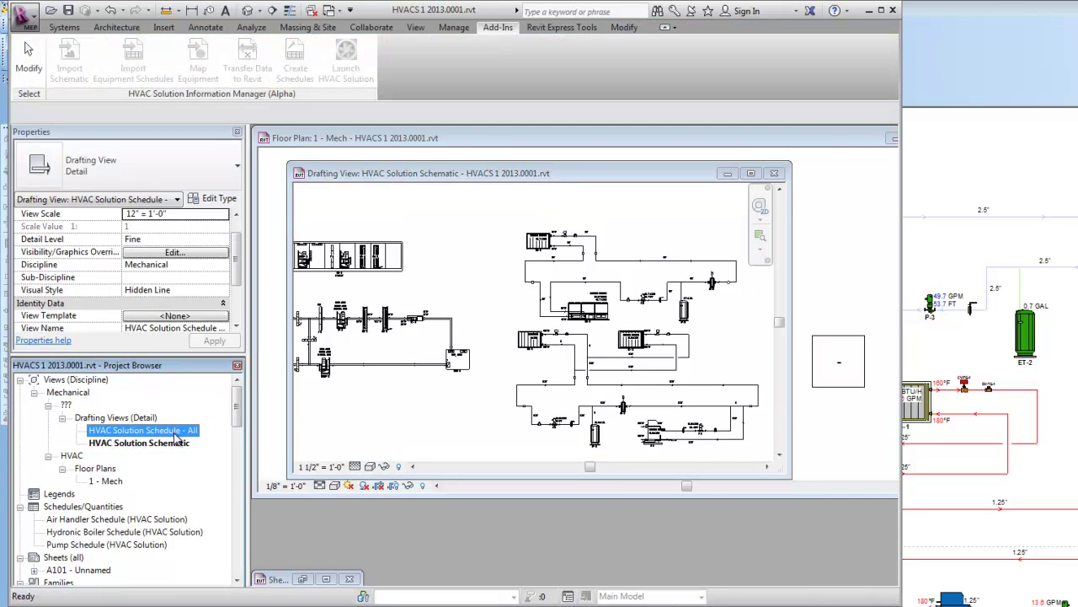
{"action": "scroll", "coordinate": [514, 312], "scroll_direction": "up", "scroll_amount": 5}
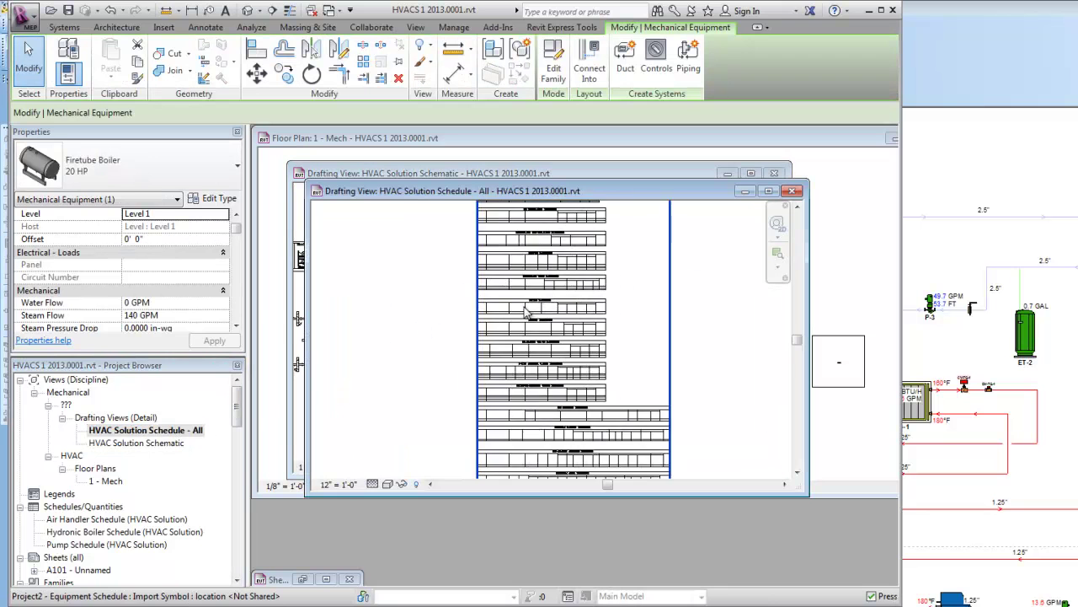
{"action": "scroll", "coordinate": [535, 312], "scroll_direction": "up", "scroll_amount": 3}
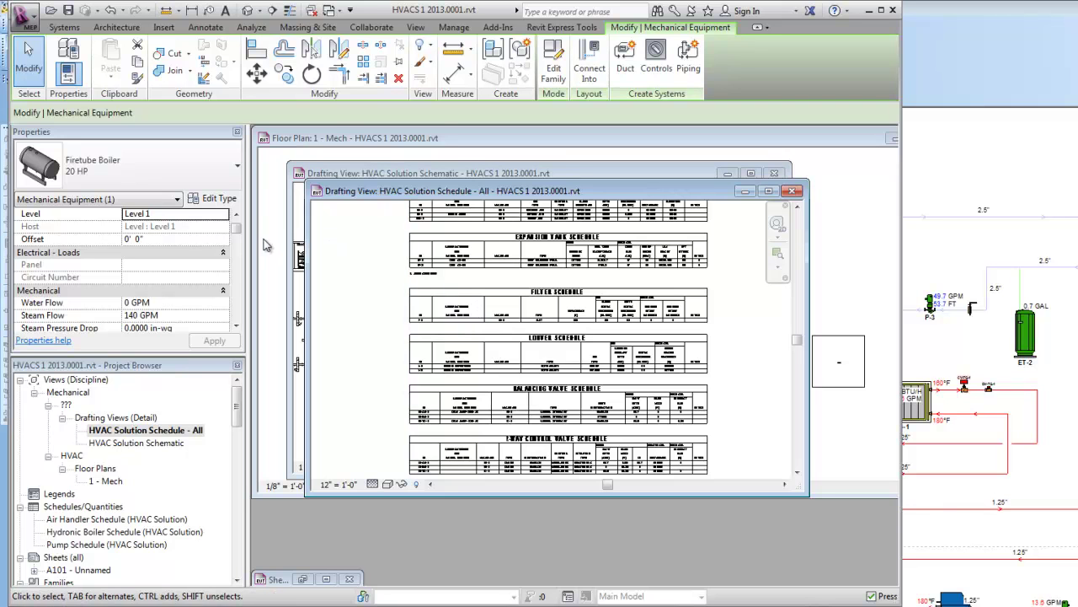
{"action": "left_click", "coordinate": [498, 27]}
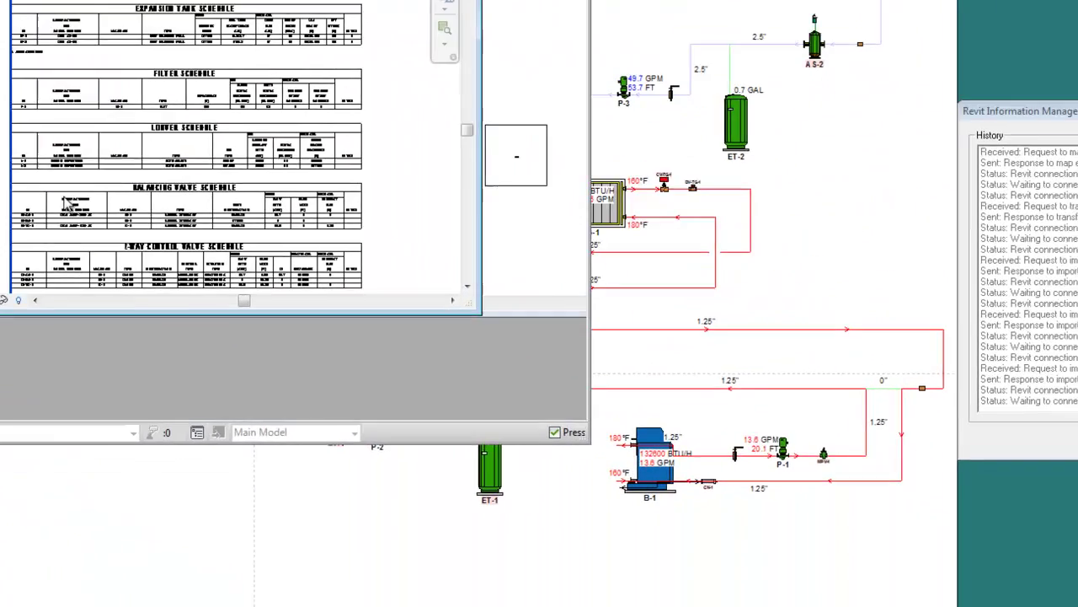
Step: Bring the HVAC Solution window with its full piping schematic to the front
{"action": "left_click", "coordinate": [108, 533]}
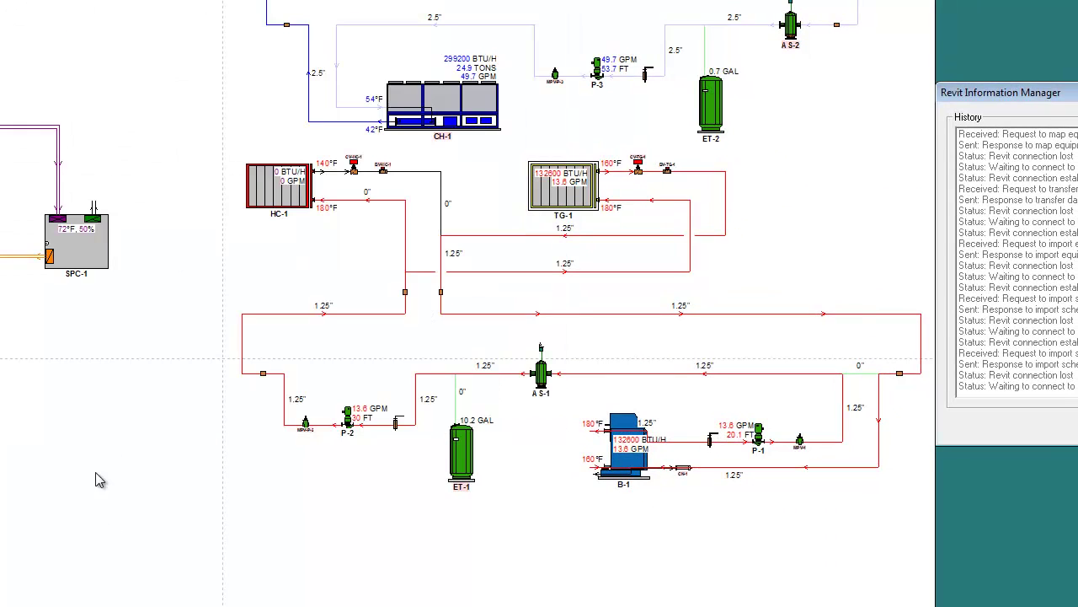